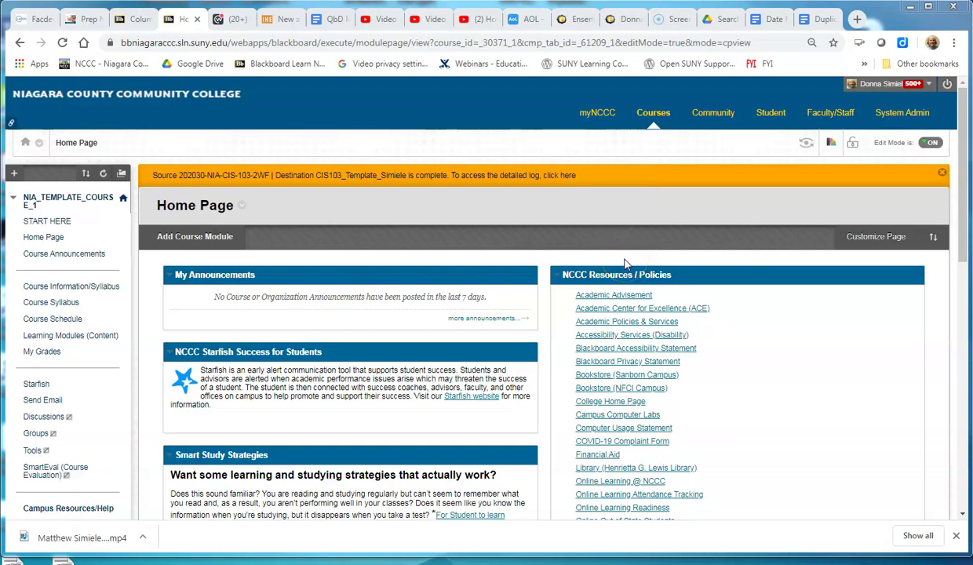
left_click_drag(396, 267, 384, 266)
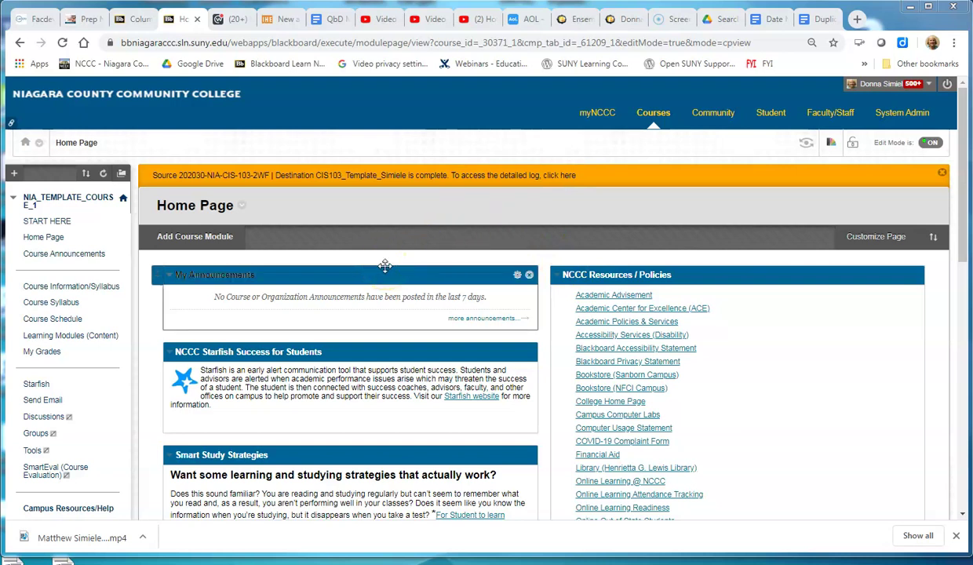
left_click_drag(385, 267, 408, 243)
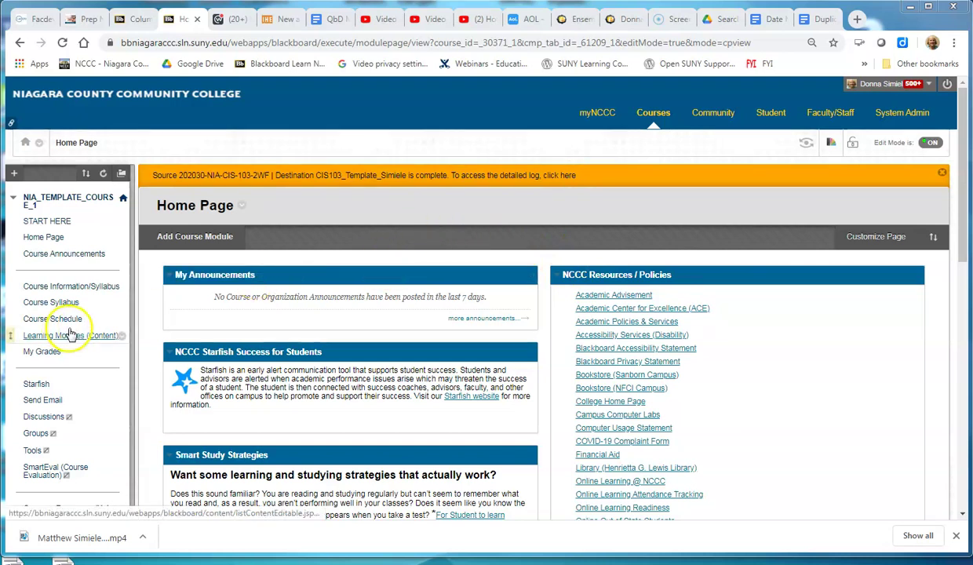
Open the Date Management tool from the template course's Course Tools
scroll(965, 283, "down", 5)
scroll(471, 290, "down", 2)
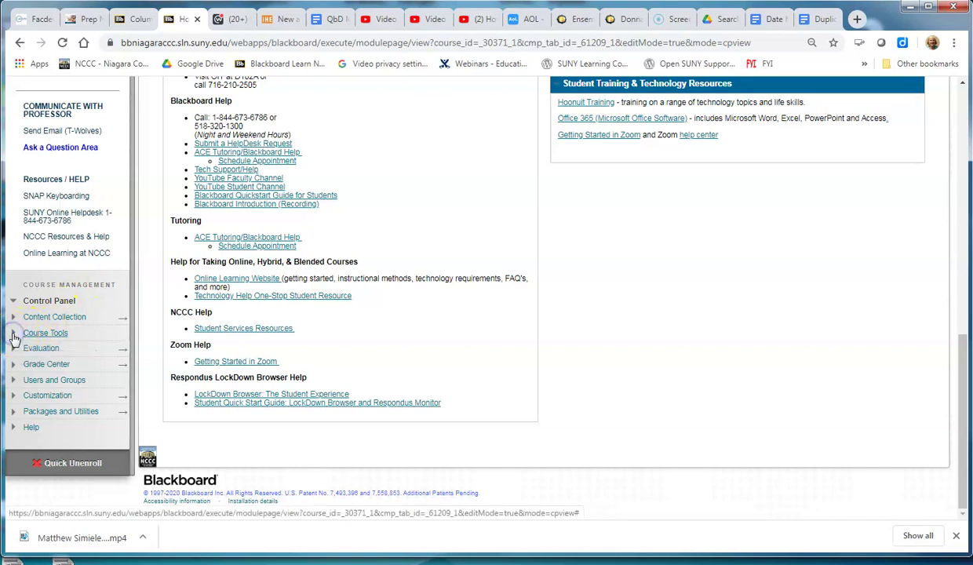
left_click(14, 334)
scroll(61, 343, "down", 1)
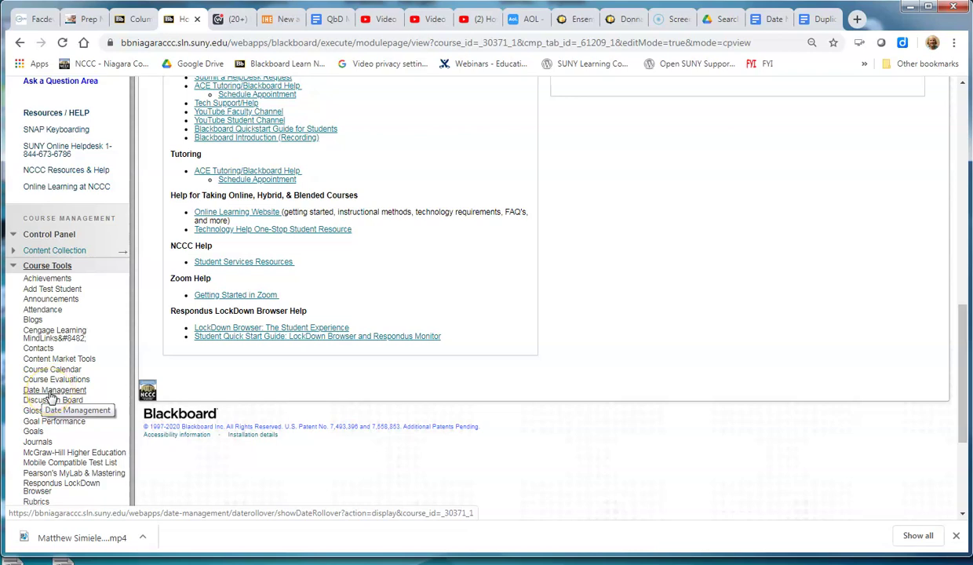
left_click(49, 392)
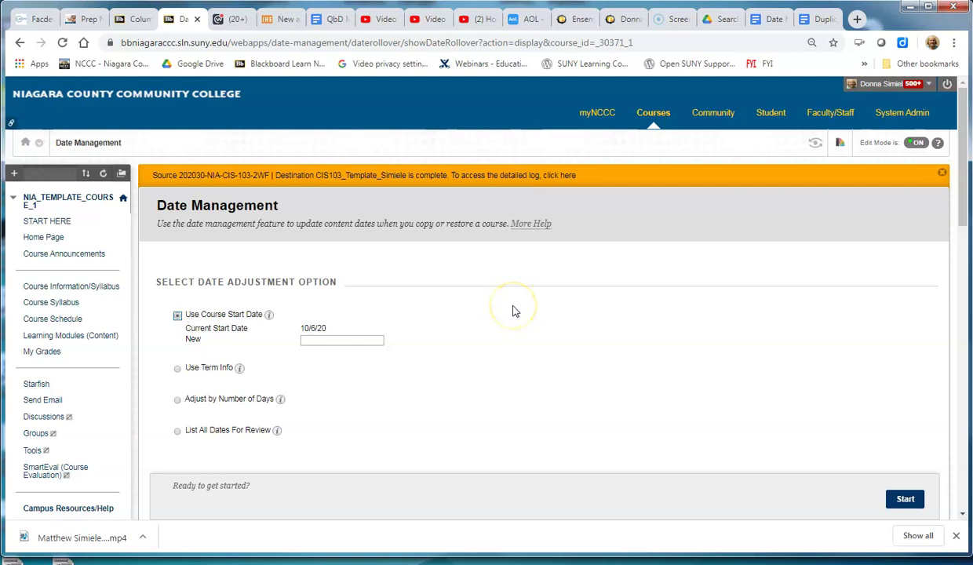
Start date management with the List All Dates For Review option
scroll(503, 321, "down", 1)
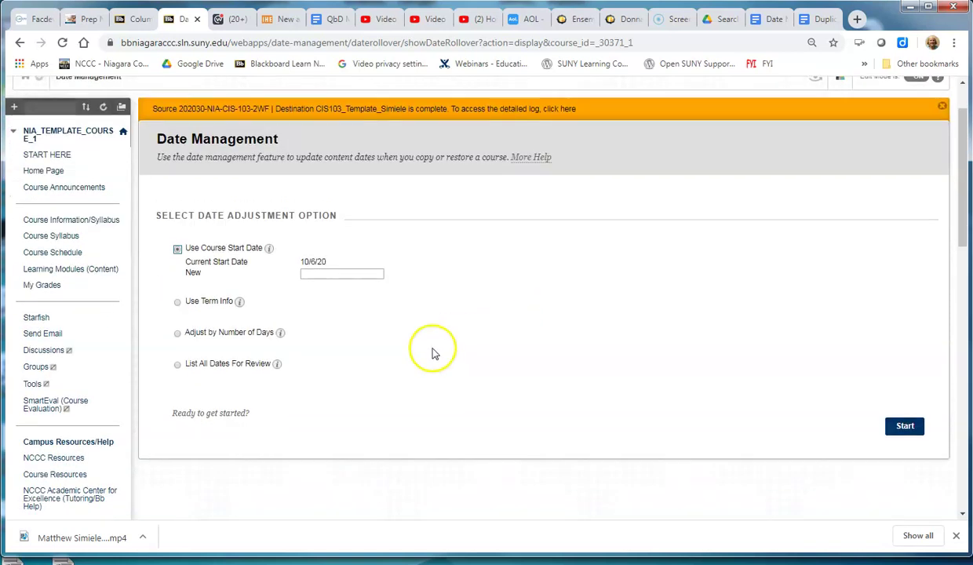
left_click(178, 367)
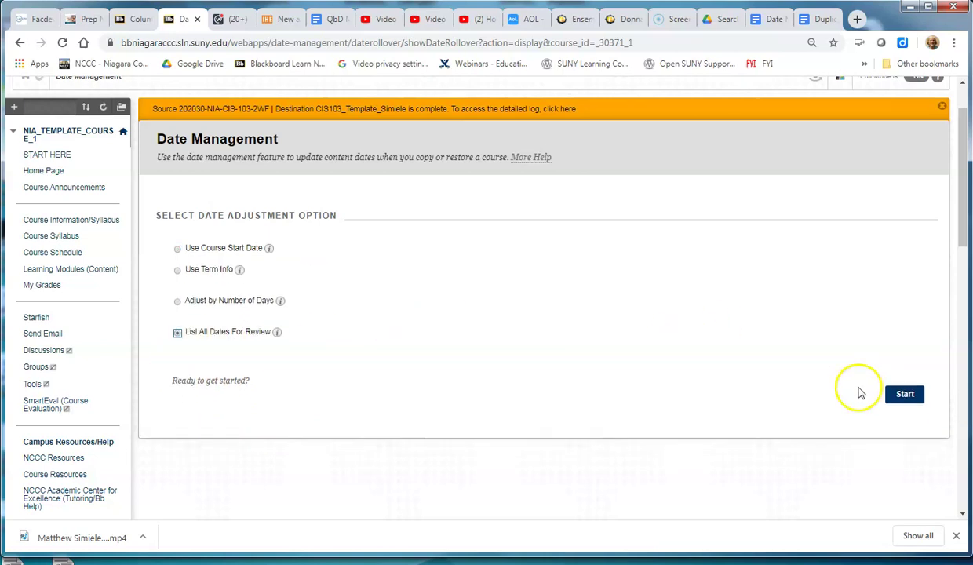
left_click(906, 396)
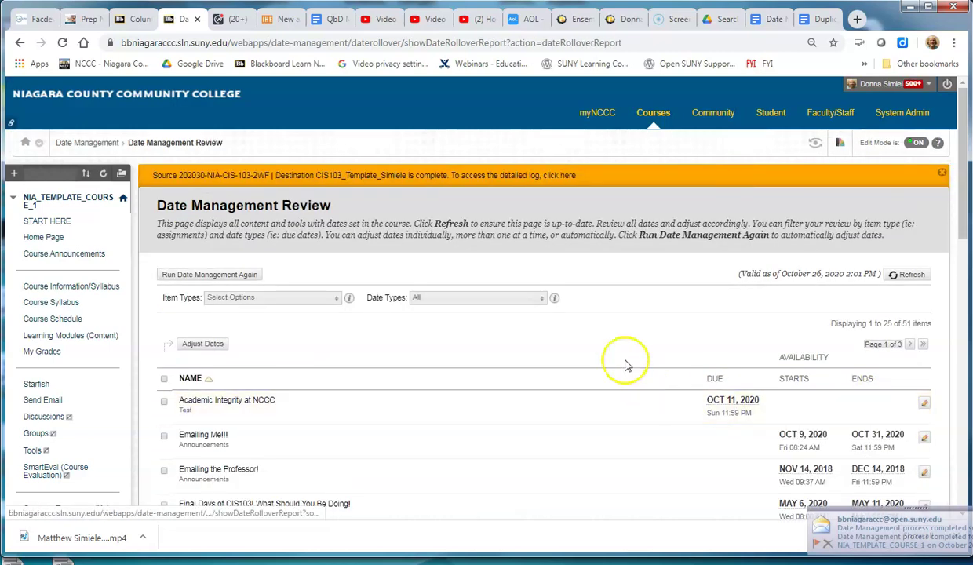
Filter the date review list to show every item type except Announcements
scroll(604, 345, "down", 10)
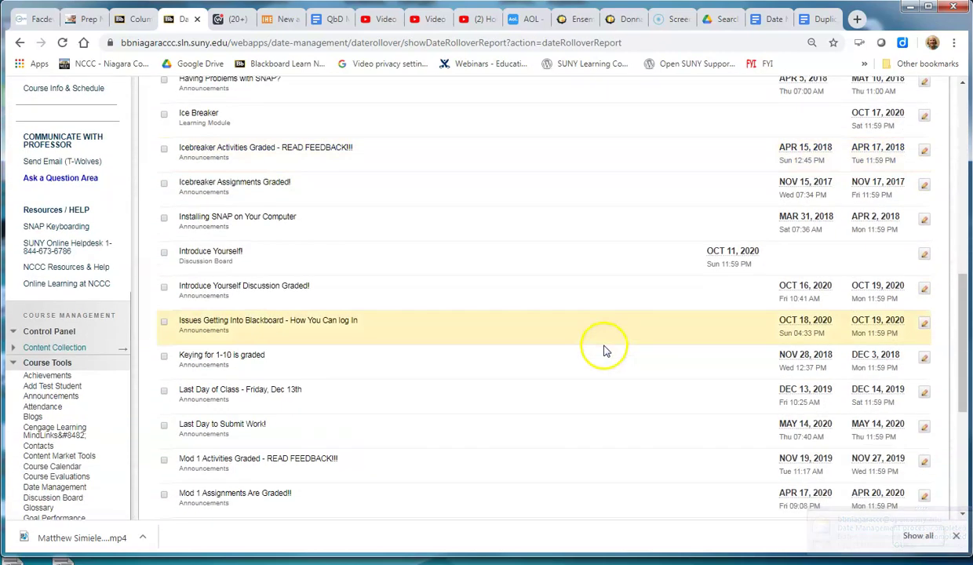
scroll(604, 352, "down", 3)
scroll(605, 358, "up", 12)
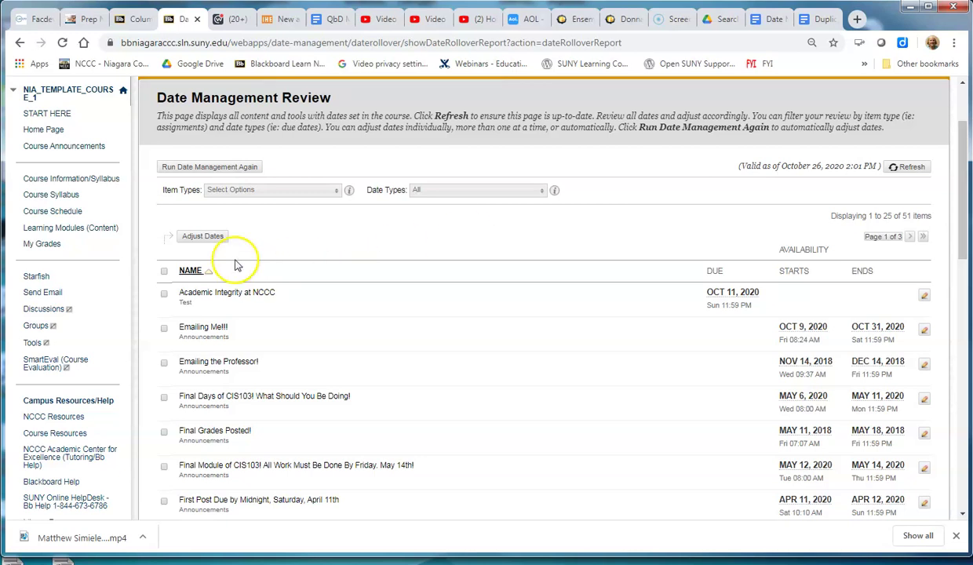
left_click(244, 191)
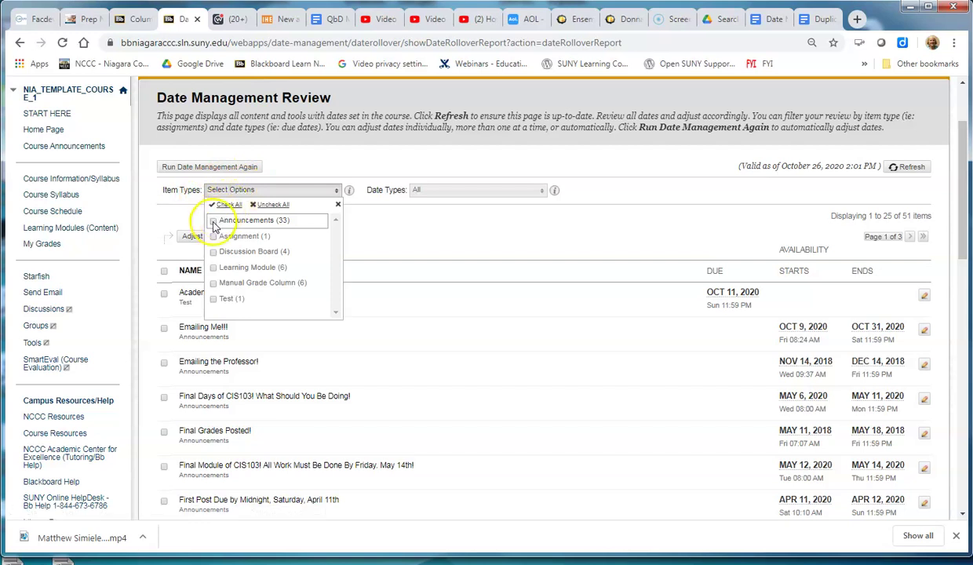
left_click(224, 204)
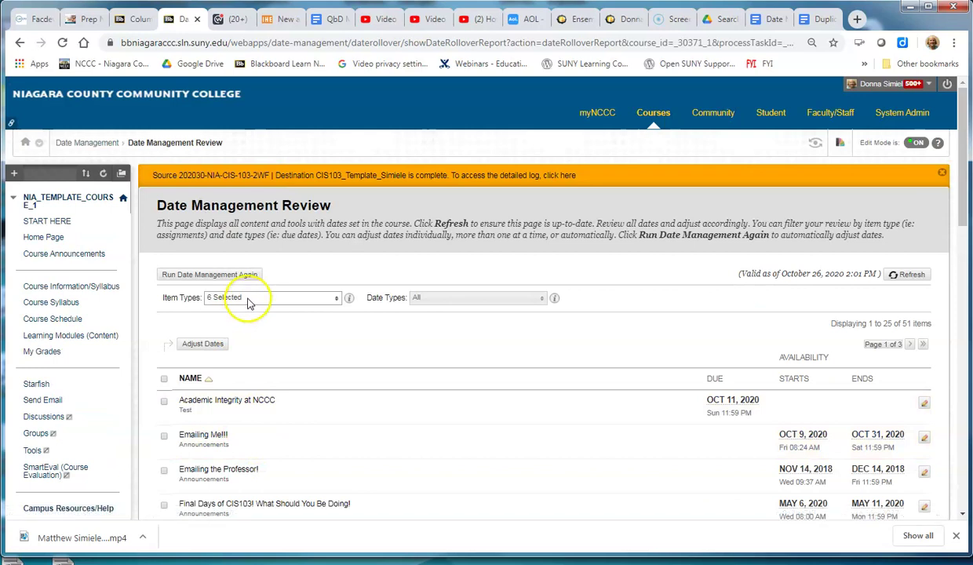
left_click(247, 305)
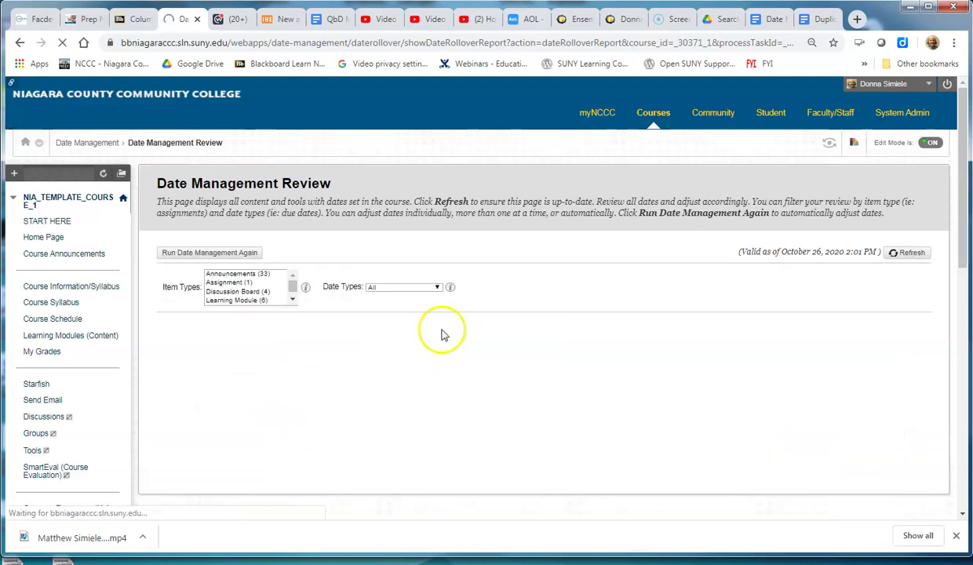
scroll(424, 349, "down", 2)
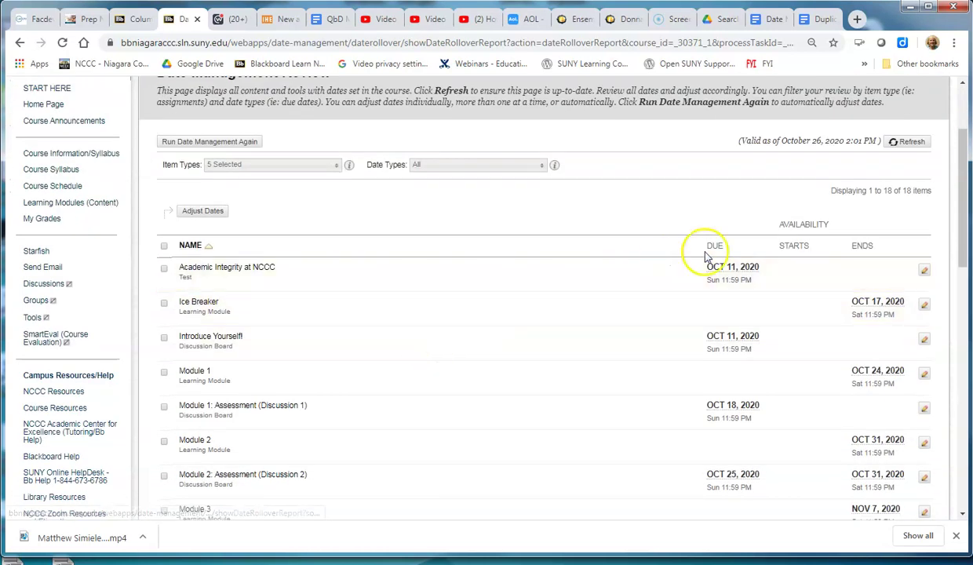
scroll(716, 250, "down", 1)
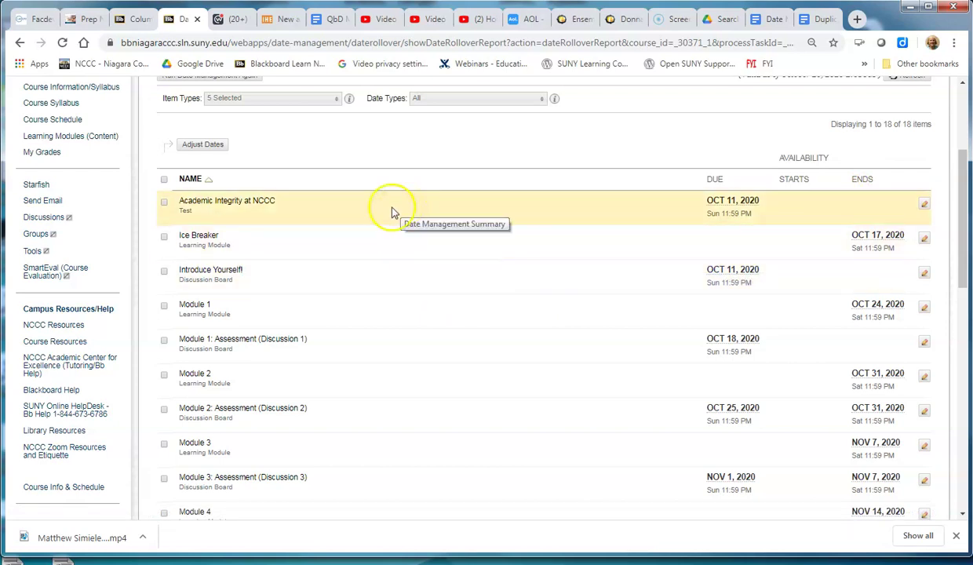
left_click(164, 203)
left_click(164, 236)
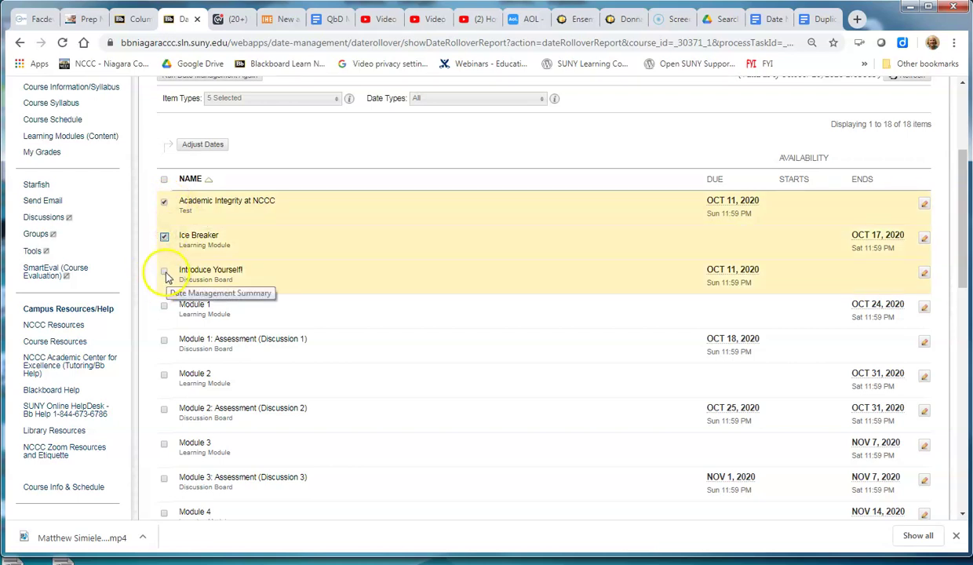
left_click(164, 272)
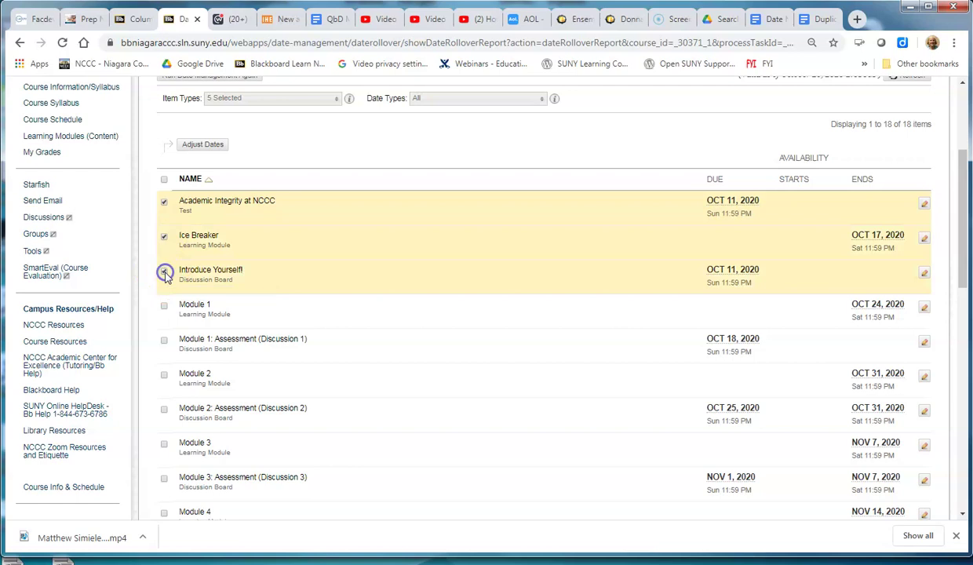
left_click(197, 145)
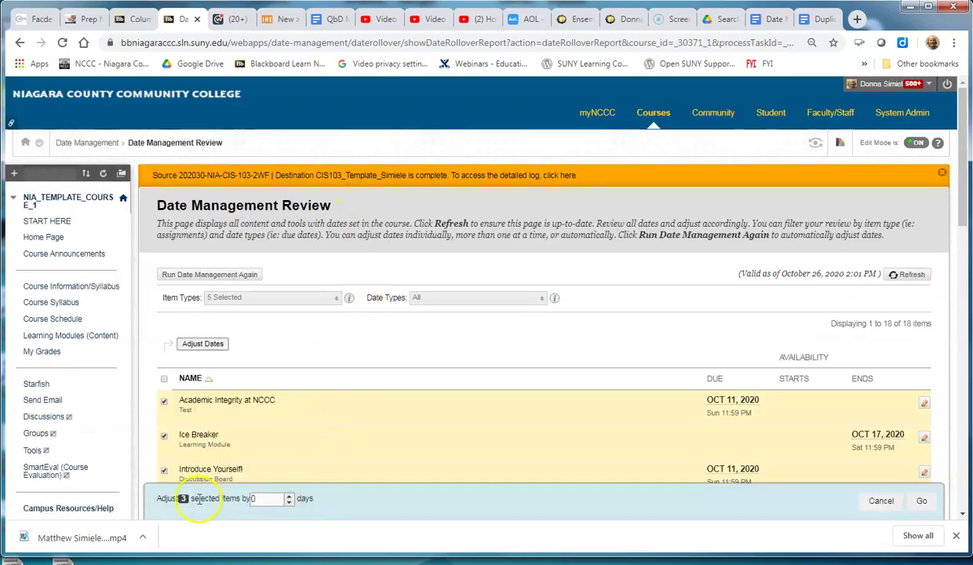
left_click_drag(262, 499, 240, 498)
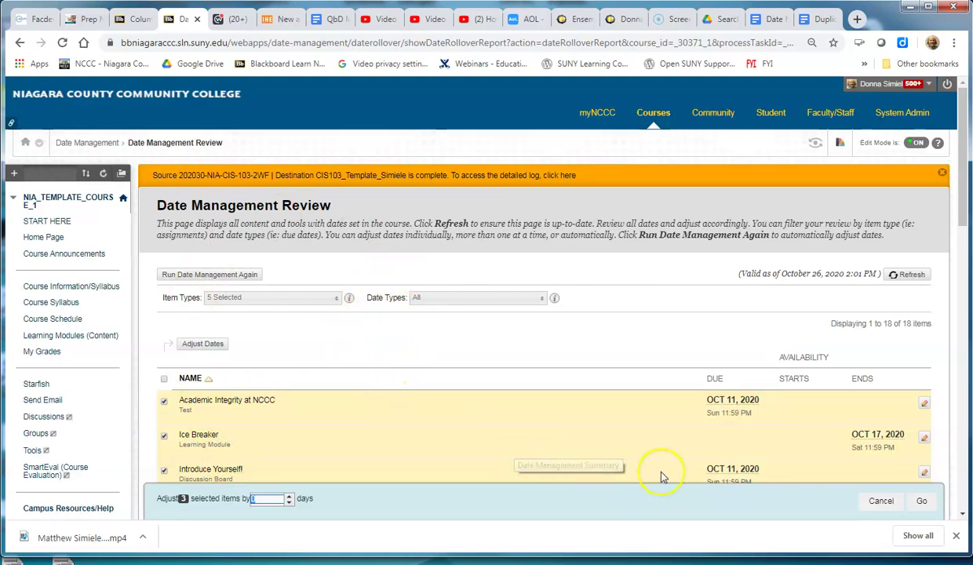
left_click(881, 501)
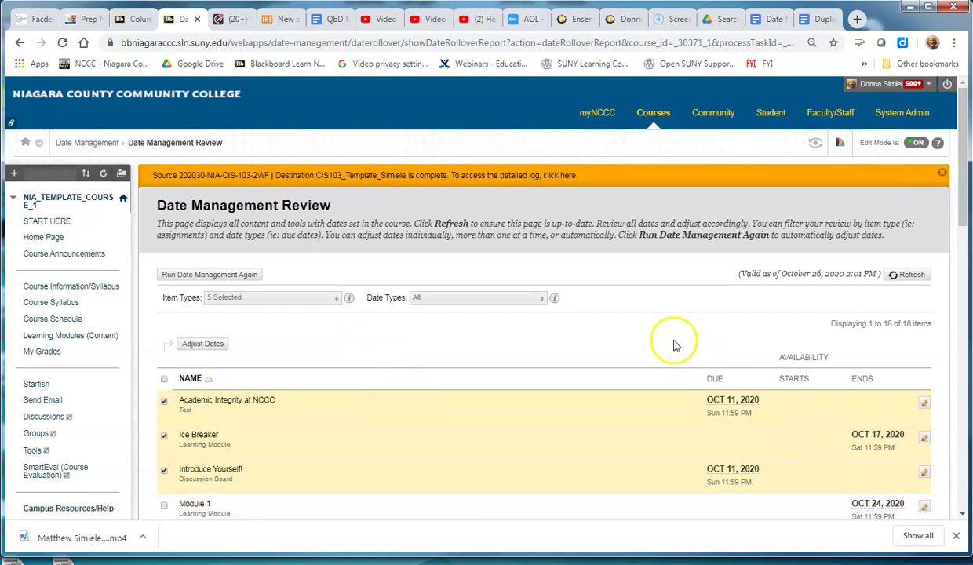
Set the due date of the Academic Integrity at NCCC test to 11/30/2020 11:59 PM and save it
scroll(666, 345, "down", 3)
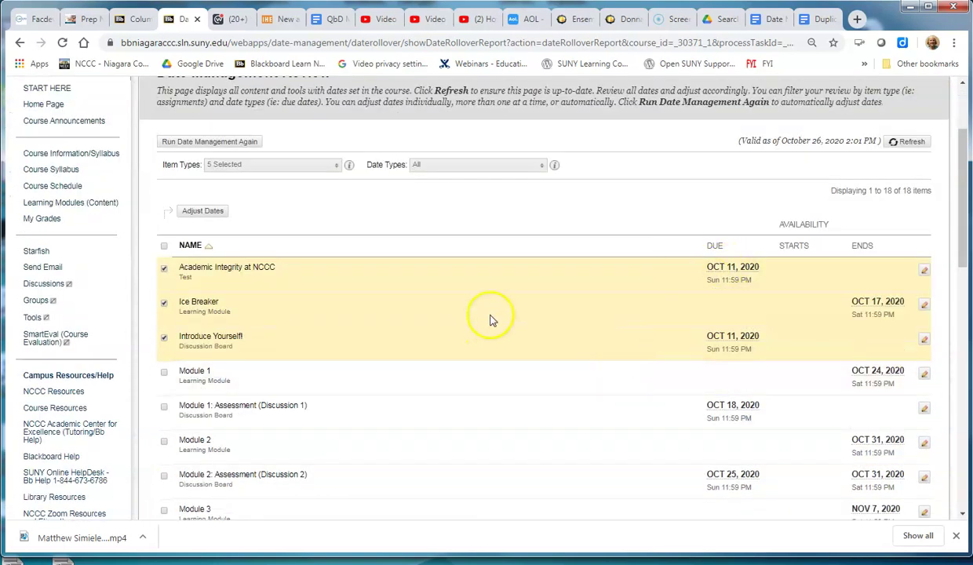
left_click(925, 273)
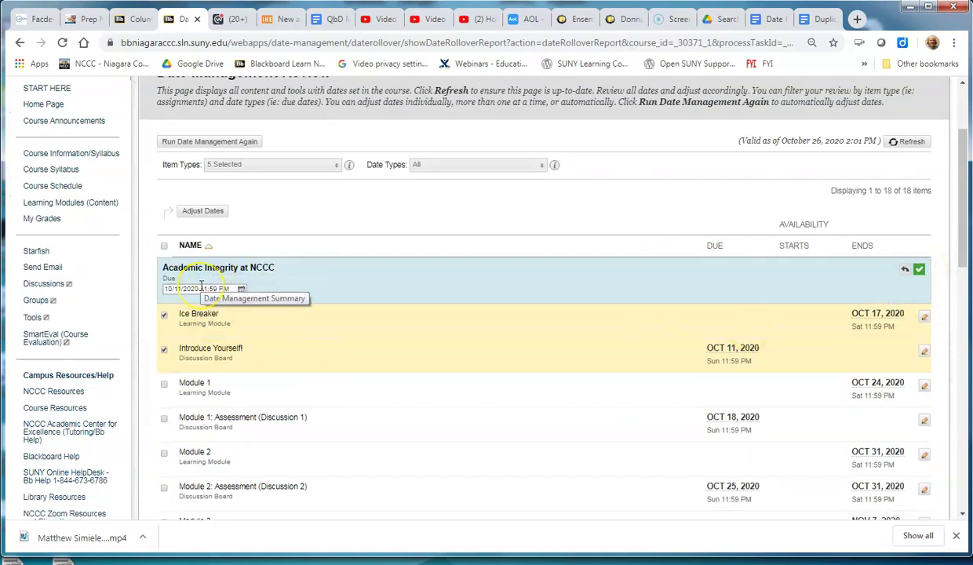
left_click(241, 289)
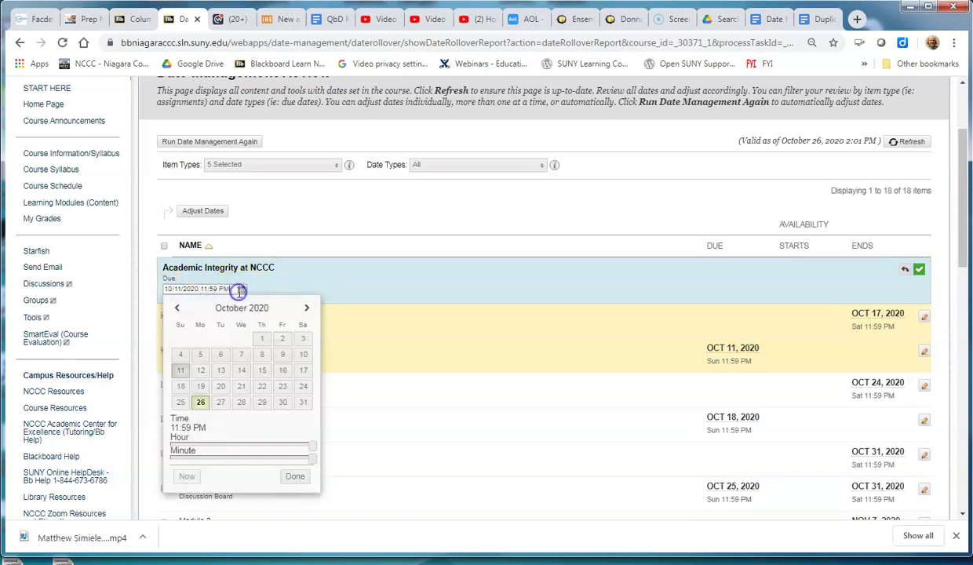
left_click(306, 314)
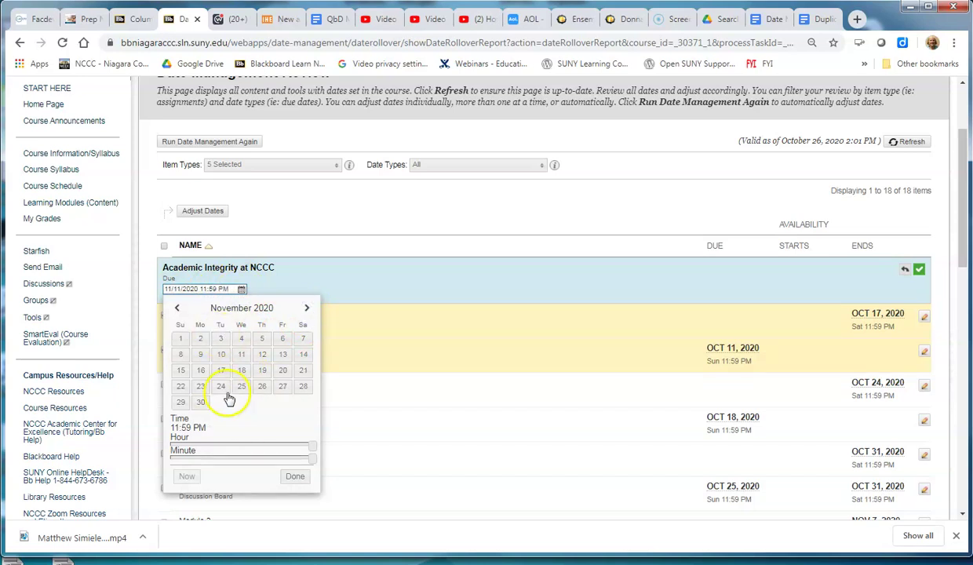
left_click(201, 402)
left_click(297, 476)
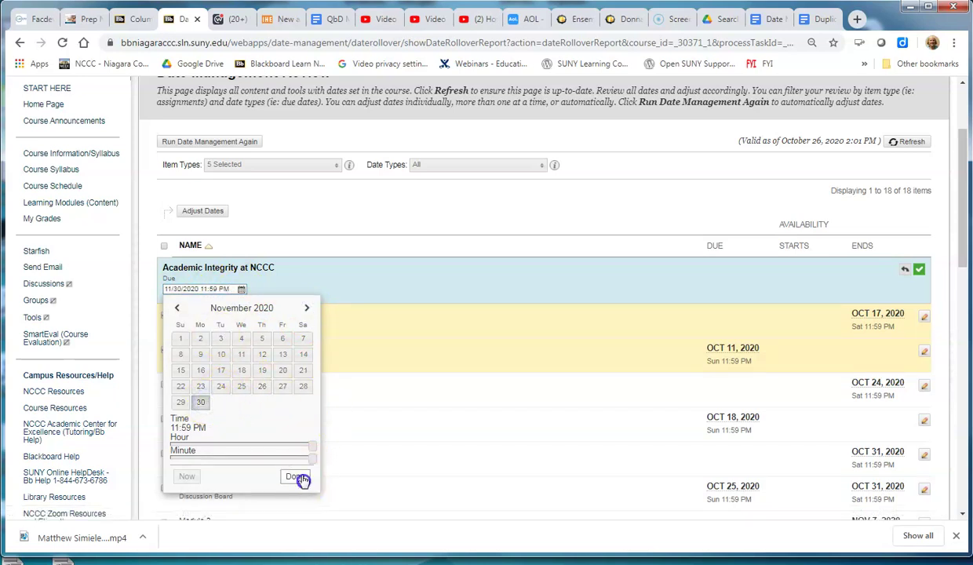
left_click(918, 270)
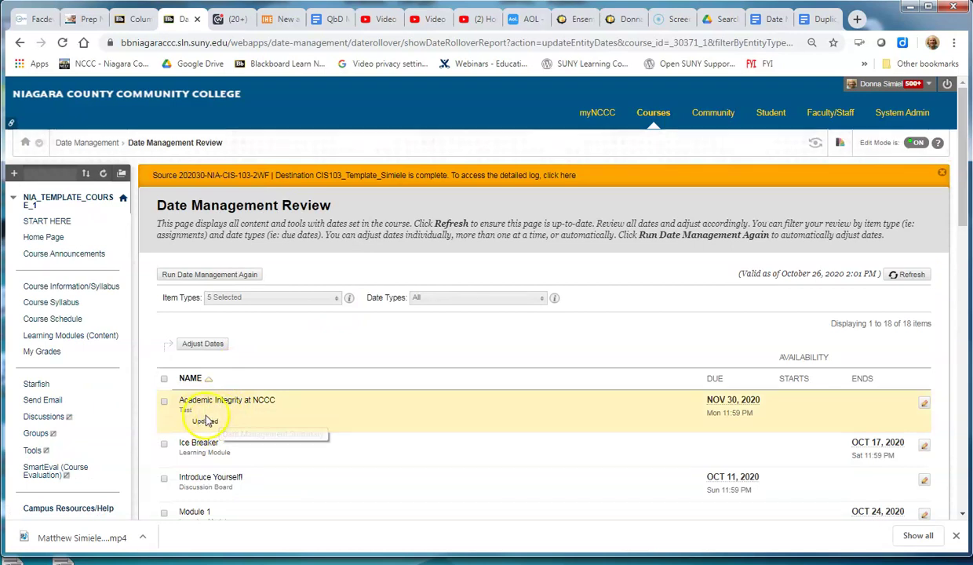
scroll(224, 425, "down", 1)
left_click(925, 379)
scroll(227, 376, "down", 1)
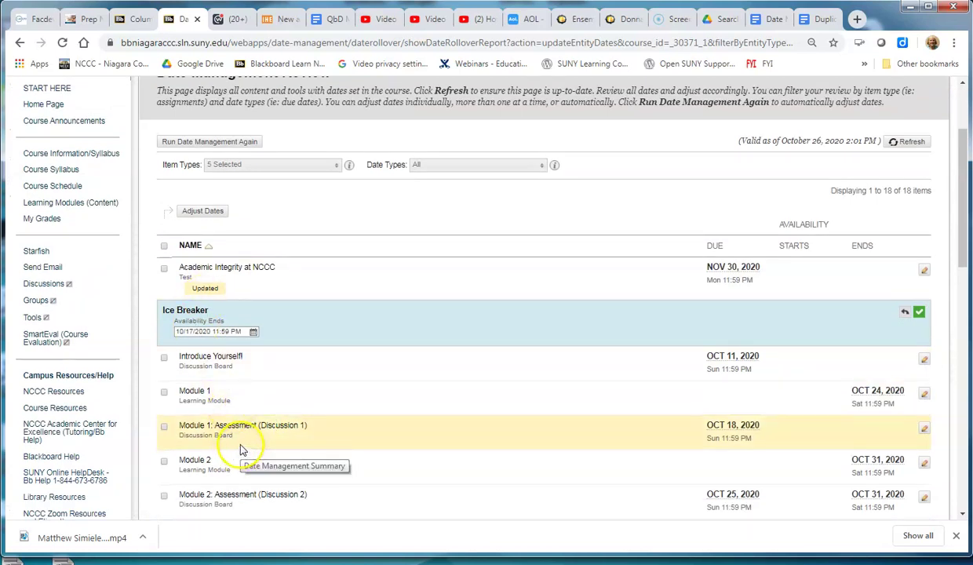
scroll(290, 367, "down", 1)
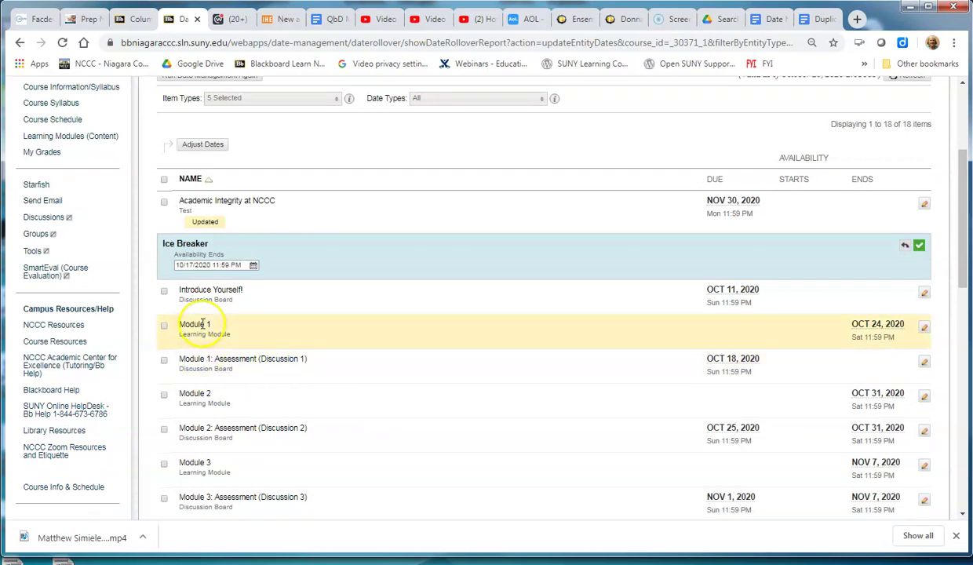
scroll(224, 357, "down", 1)
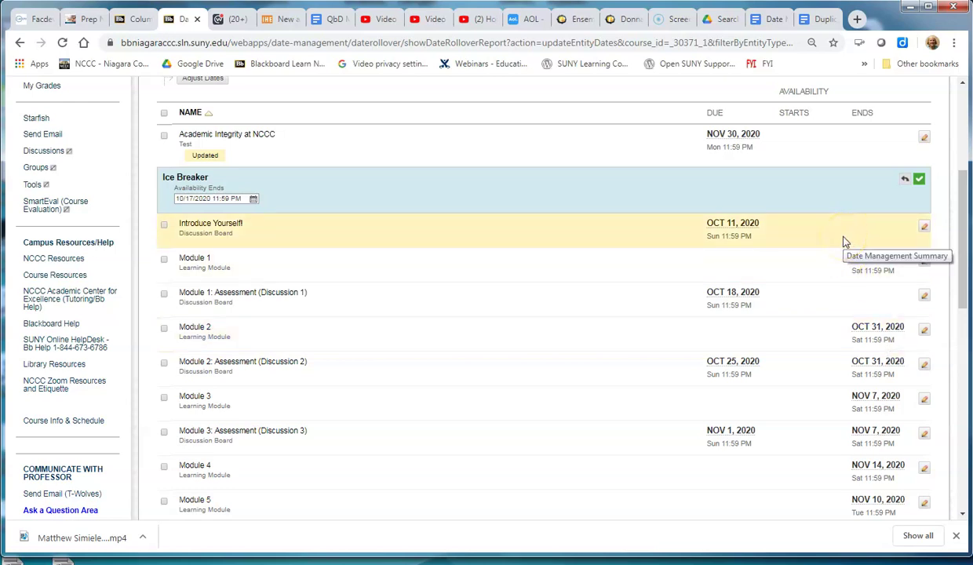
left_click(842, 252)
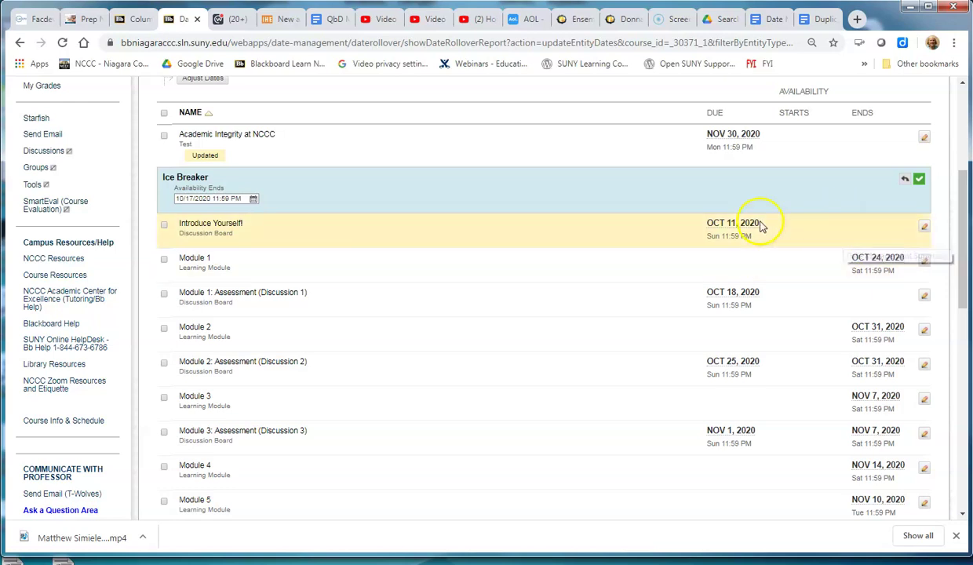
Open the Module 1 learning module's availability end date for editing, save it, and look over the item list
left_click(924, 262)
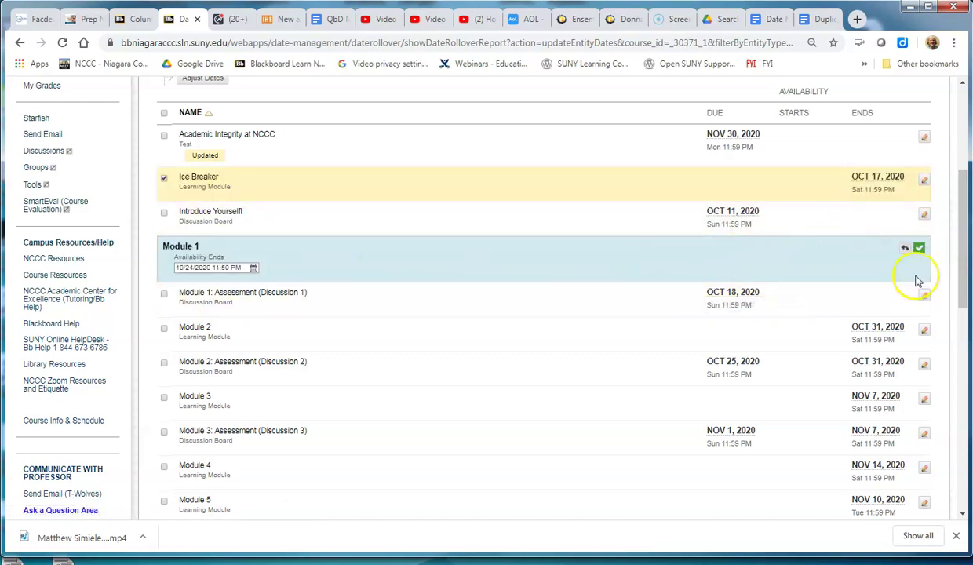
left_click(920, 249)
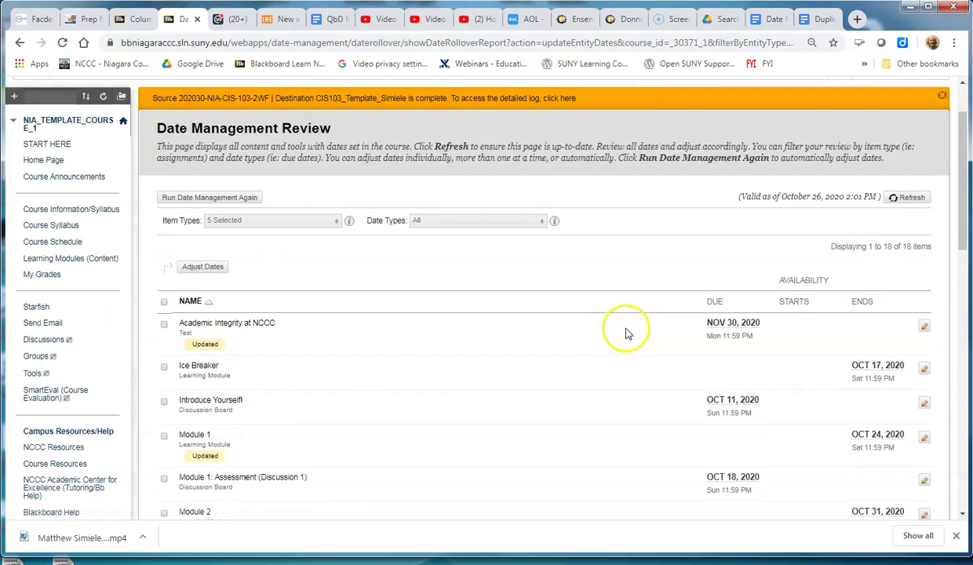
scroll(634, 330, "down", 12)
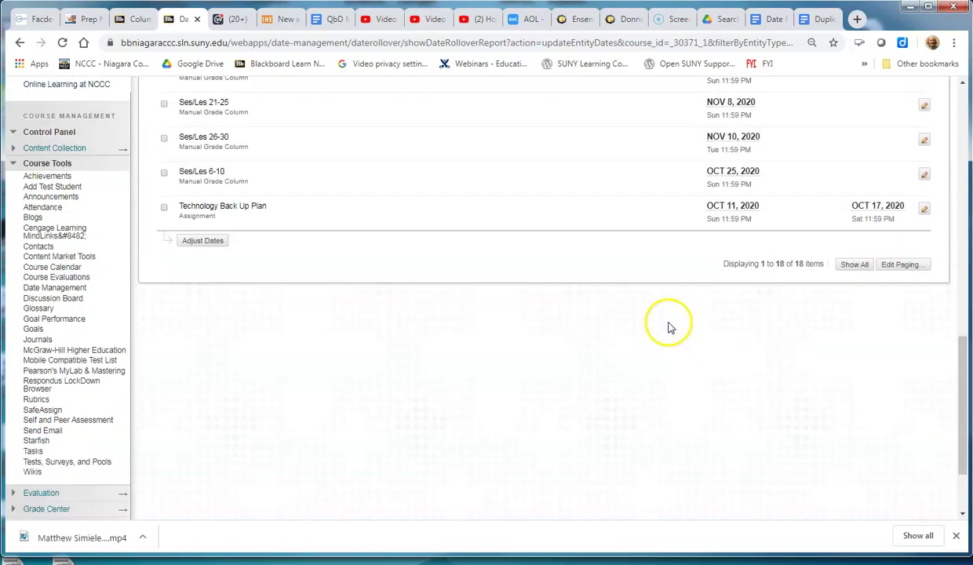
scroll(668, 326, "up", 8)
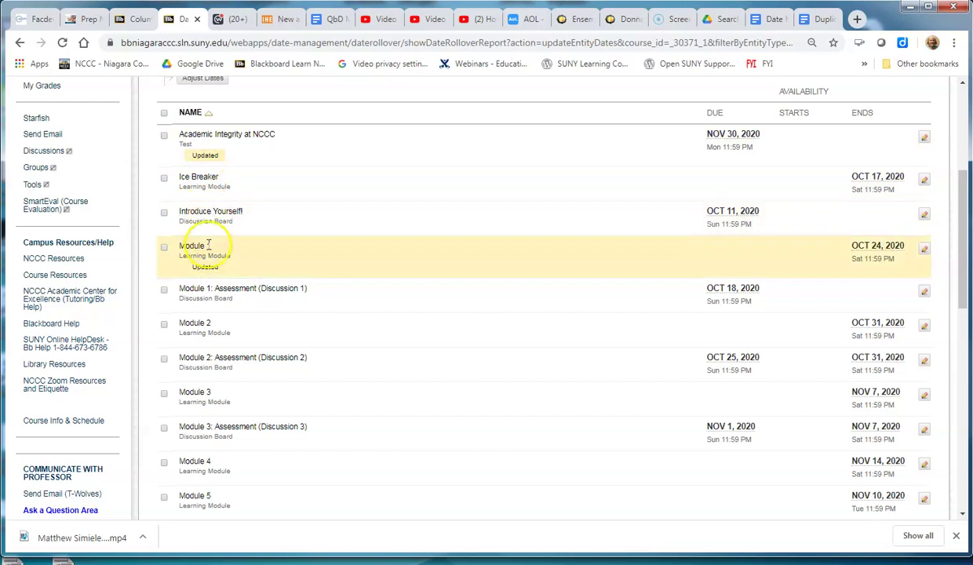
scroll(292, 276, "up", 3)
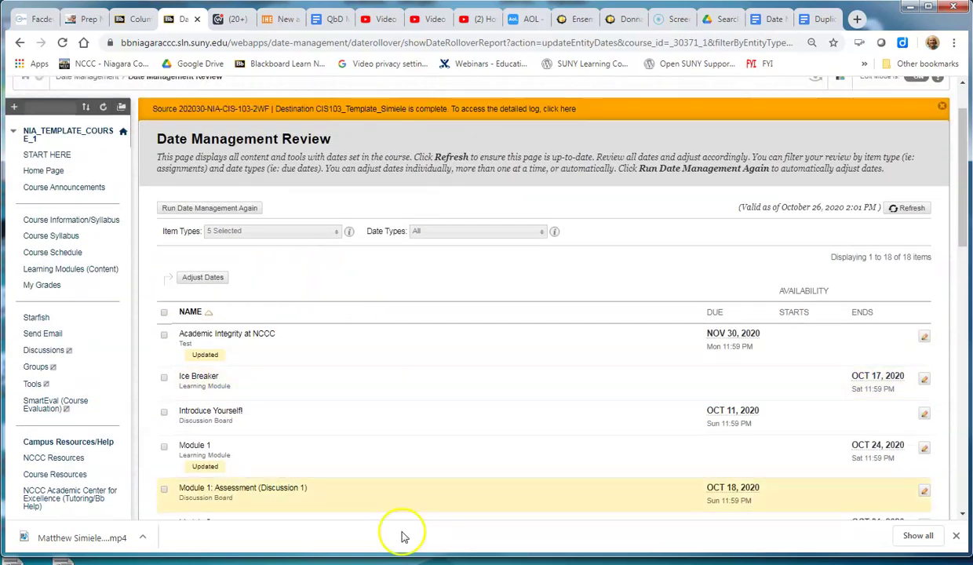
Refresh the date review data and return to the Date Management Review list once processing is complete
left_click(909, 209)
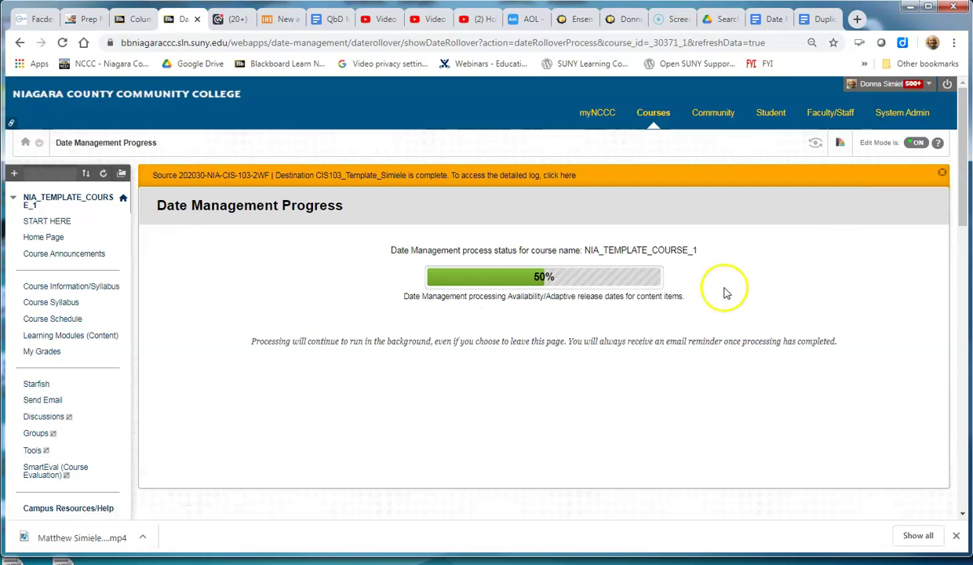
left_click(909, 405)
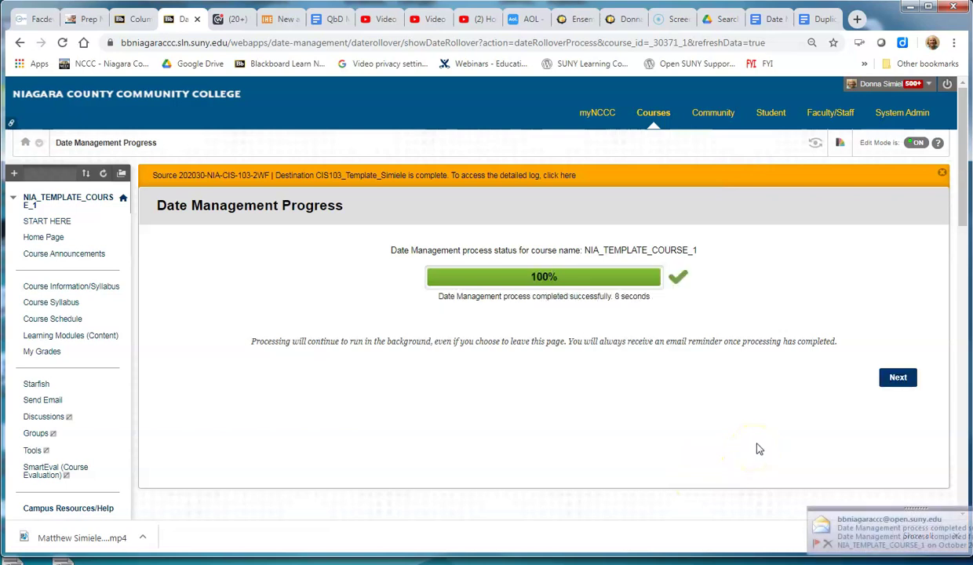
left_click(896, 378)
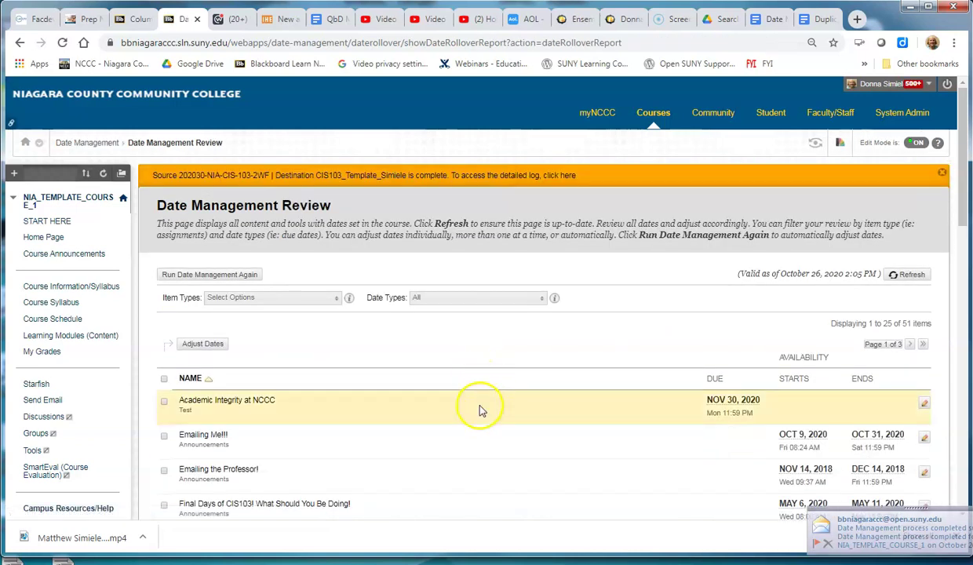
Inspect the Culminating Activity folder's date and time restrictions in Learning Modules (Content), cancel the edit, and review the modules' availability dates
left_click(47, 337)
scroll(369, 376, "down", 3)
left_click(288, 280)
left_click(302, 97)
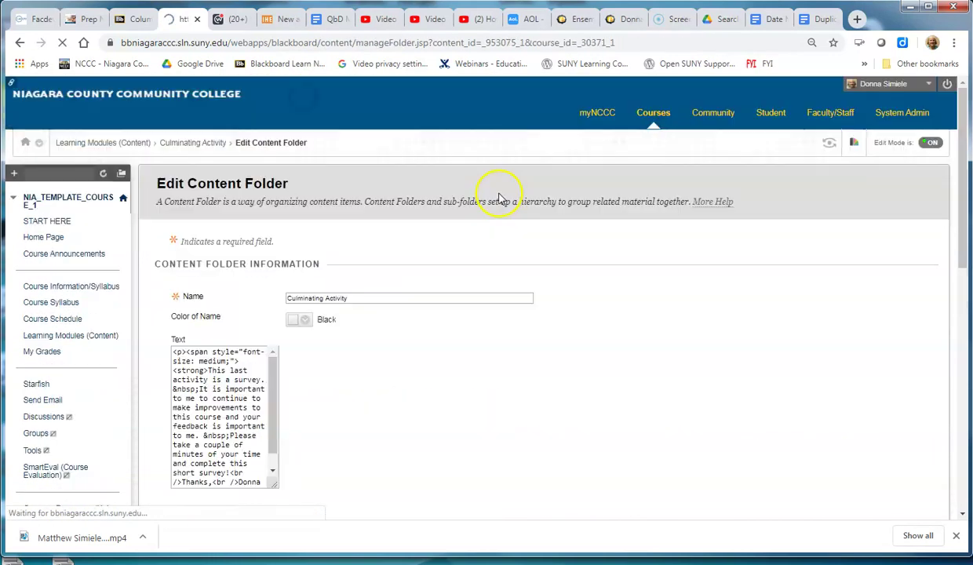
scroll(837, 260, "down", 6)
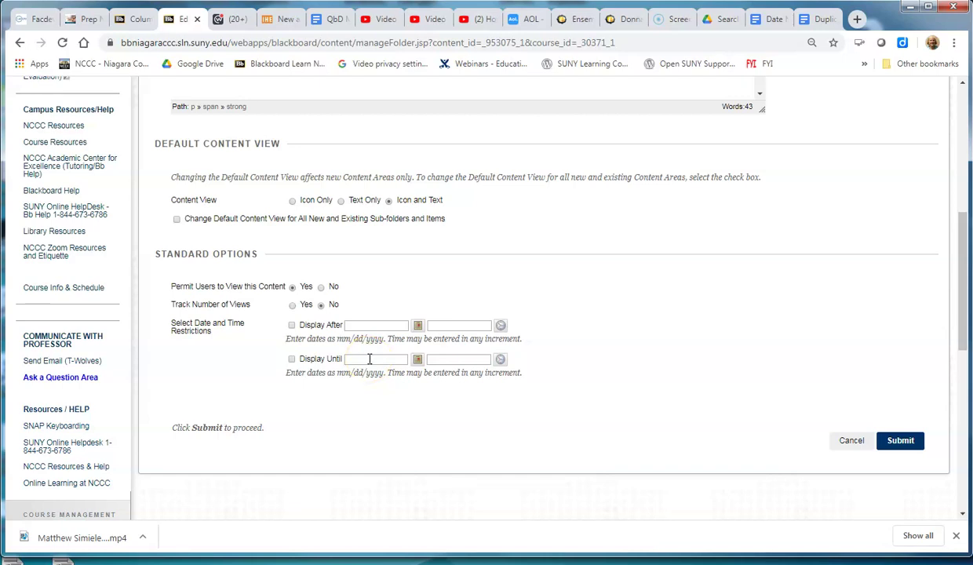
left_click(853, 441)
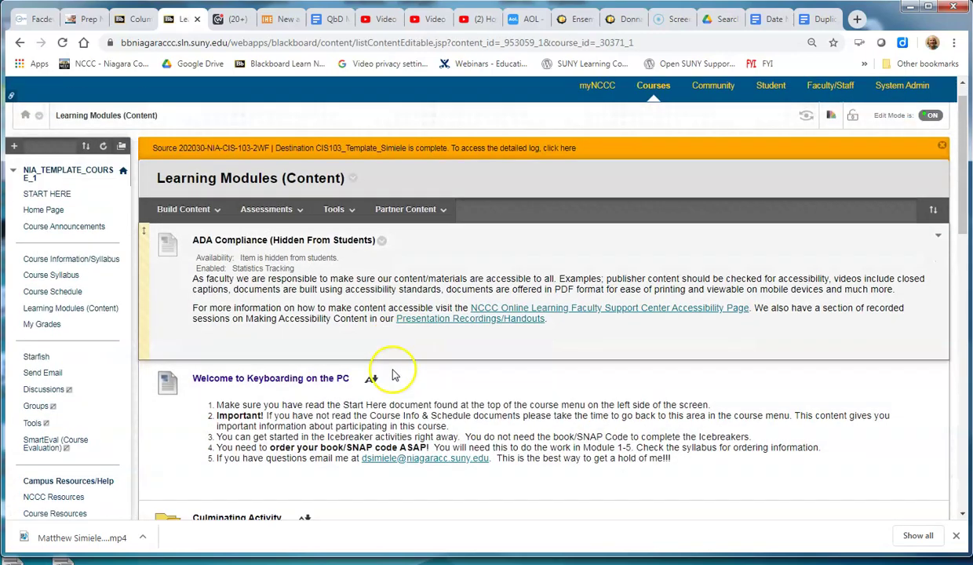
scroll(395, 375, "down", 5)
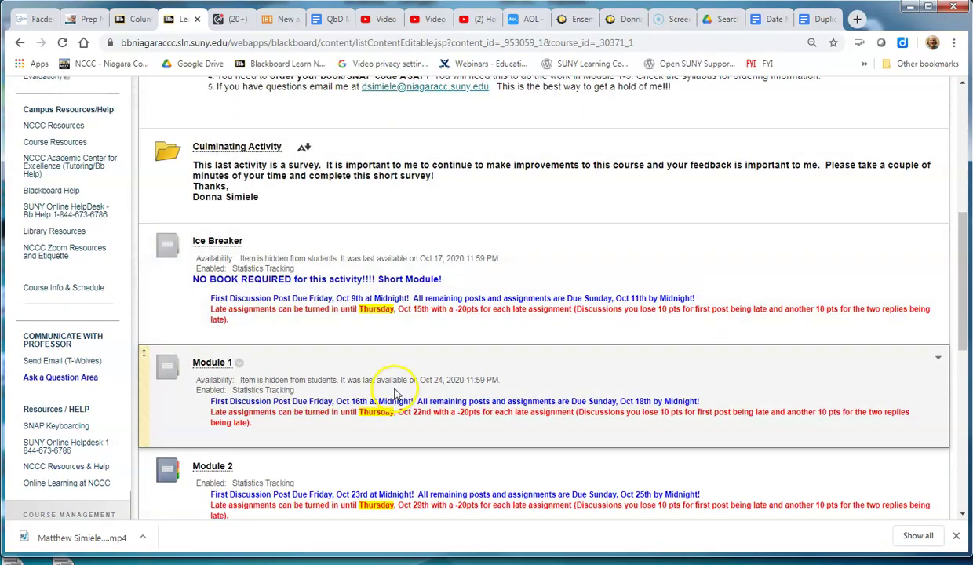
scroll(396, 393, "down", 1)
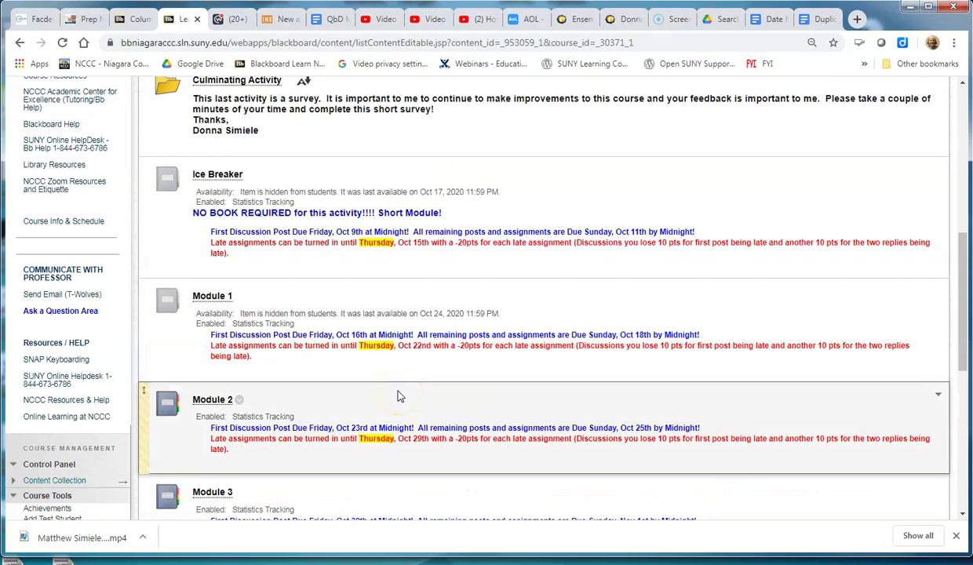